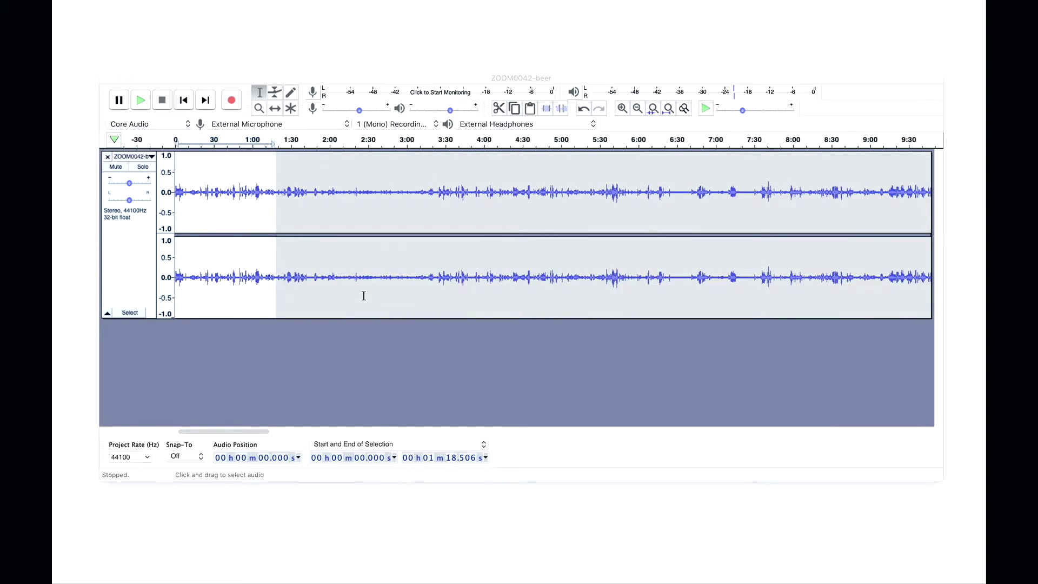
Step: Replace the earlier 1:18 selection with the ZOOM0042-beer track from its start to 2:08.786
click(324, 196)
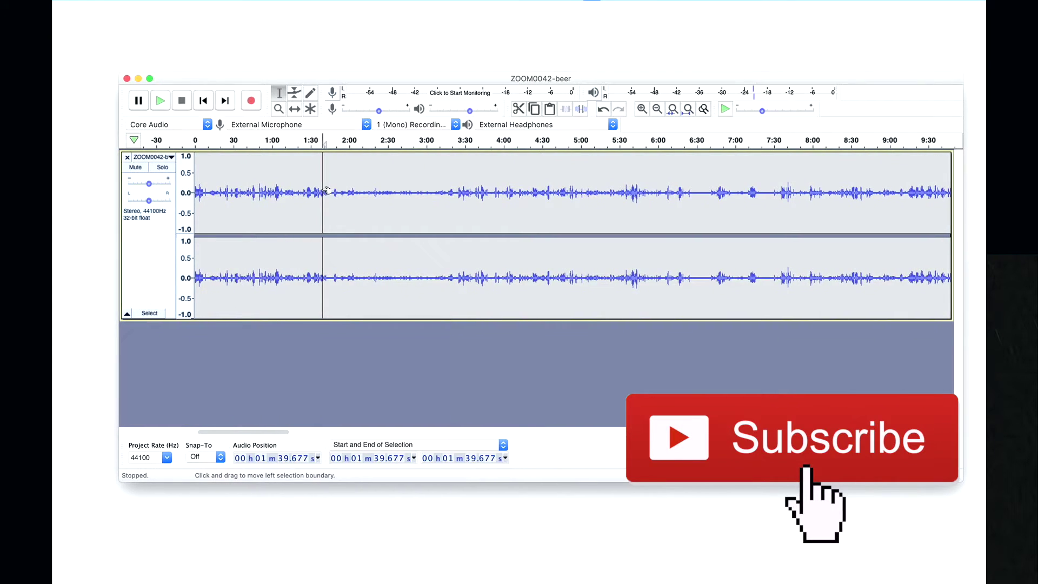
click(333, 176)
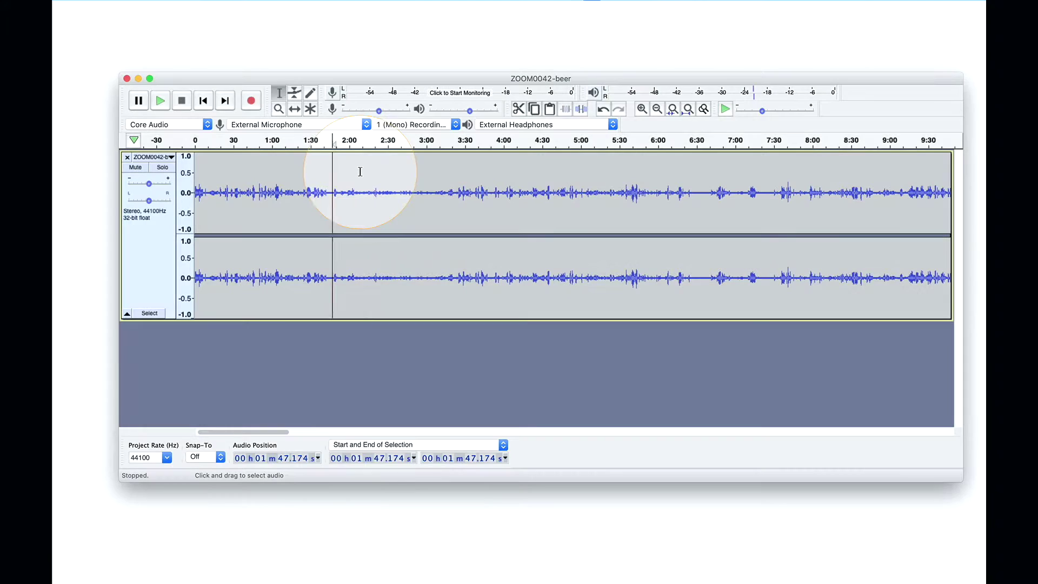
click(359, 171)
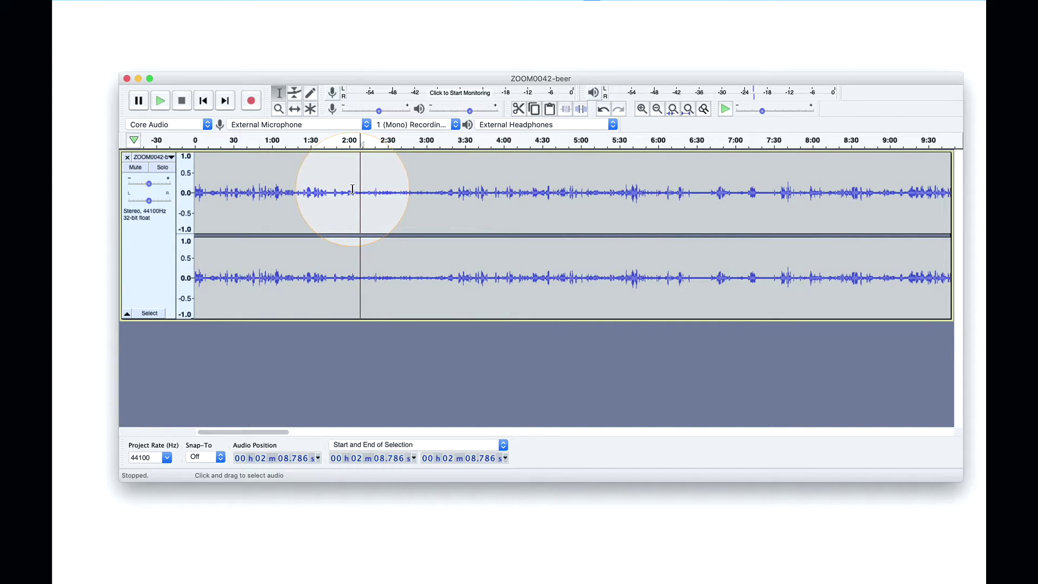
drag(357, 186, 170, 190)
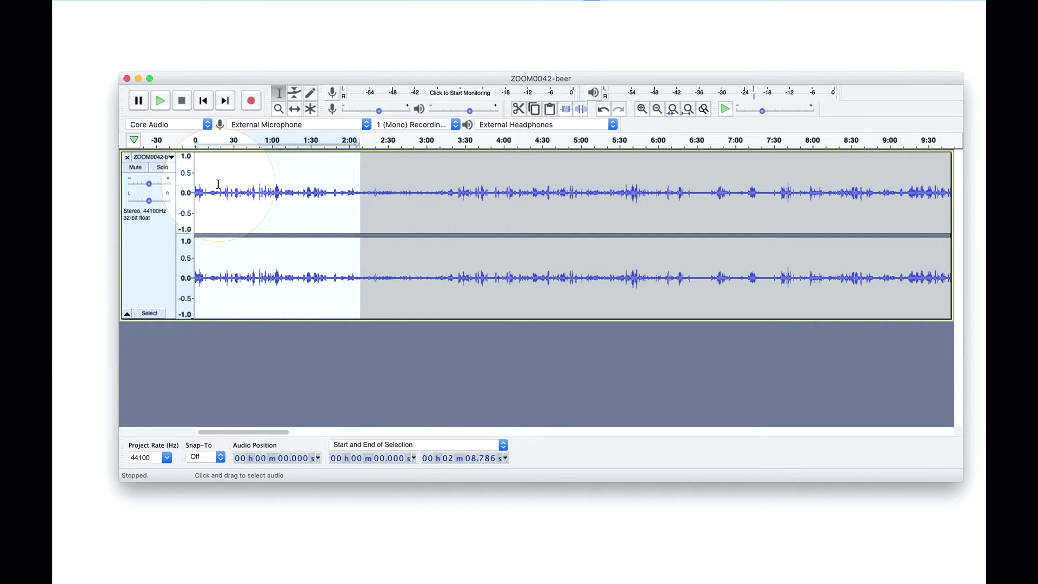
Step: Export the selected audio as ZOOM0042-beer-extracted, an MP3 at constant 320 kbps
click(140, 3)
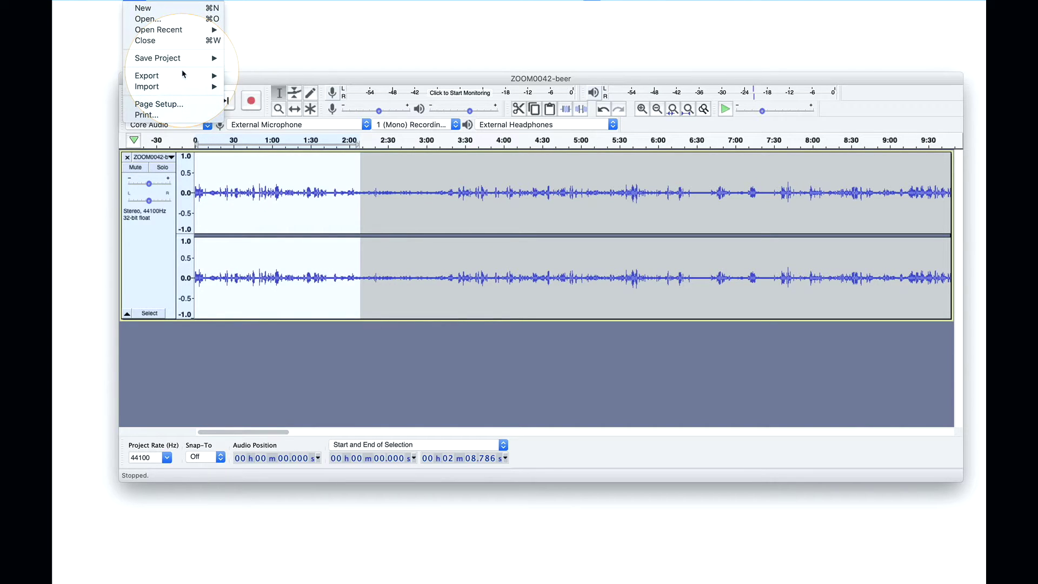
mouse_move(147, 76)
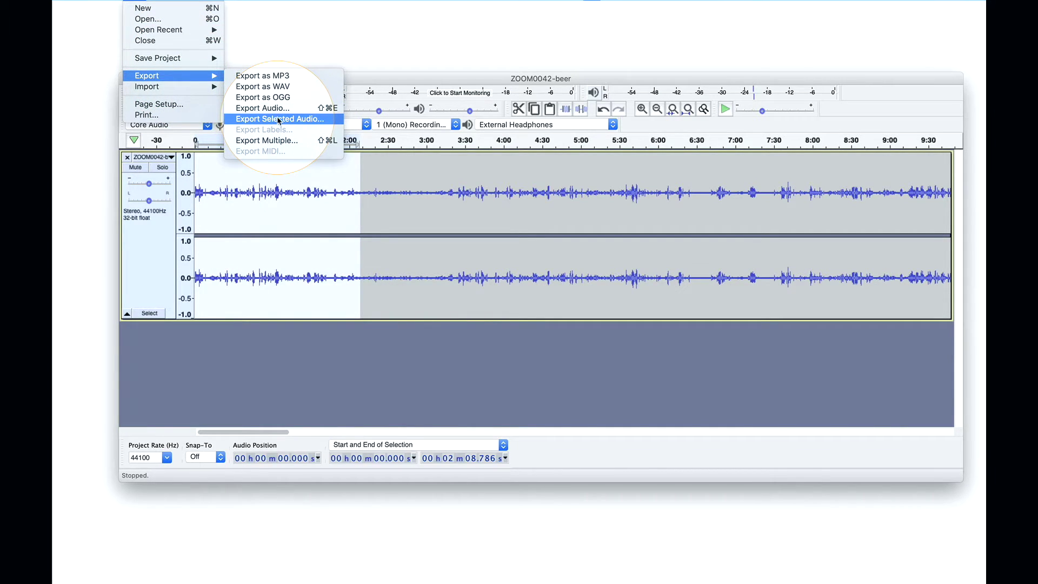
click(278, 120)
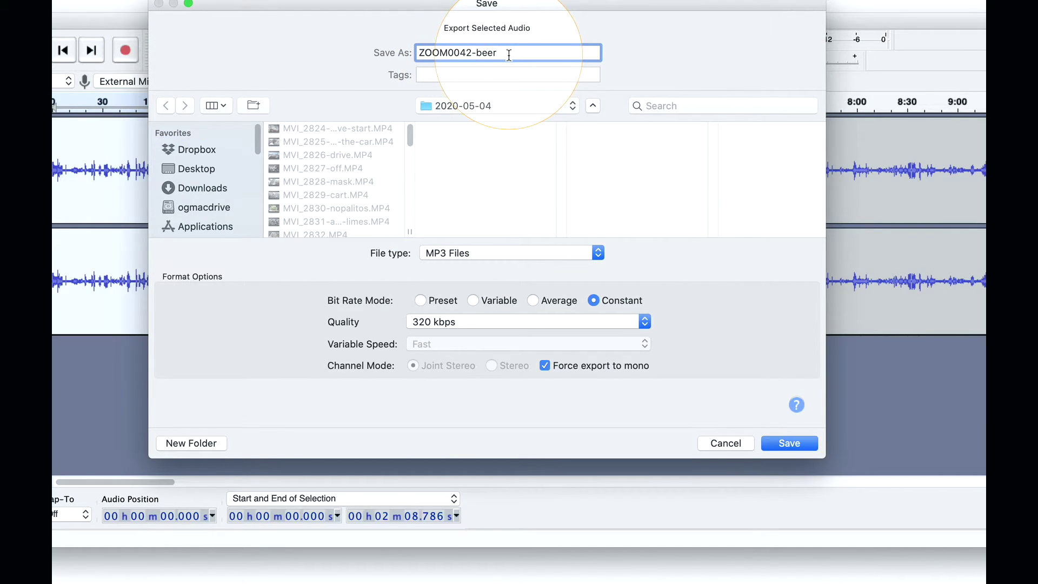
text(-extracted)
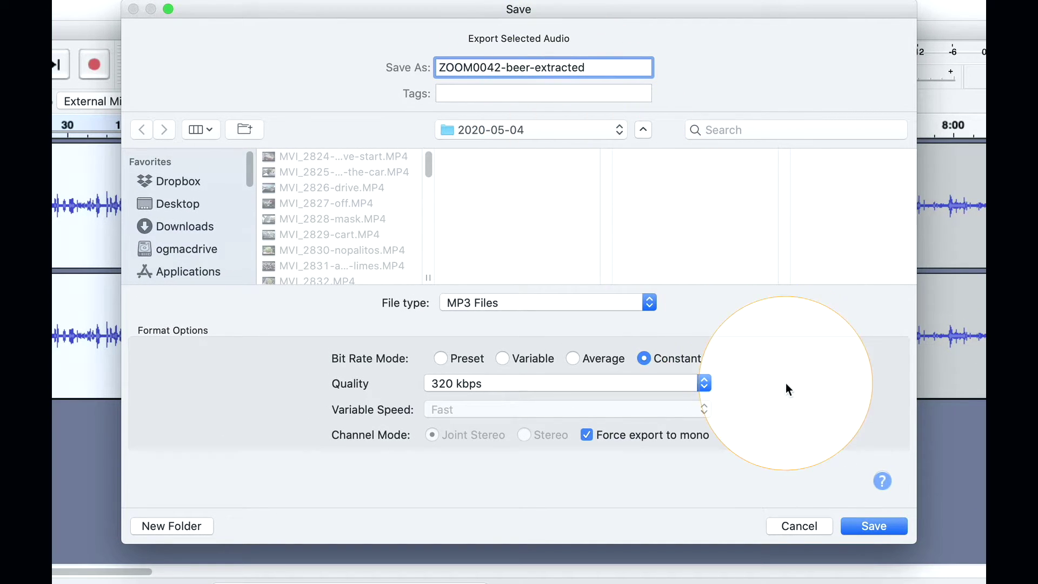
click(506, 386)
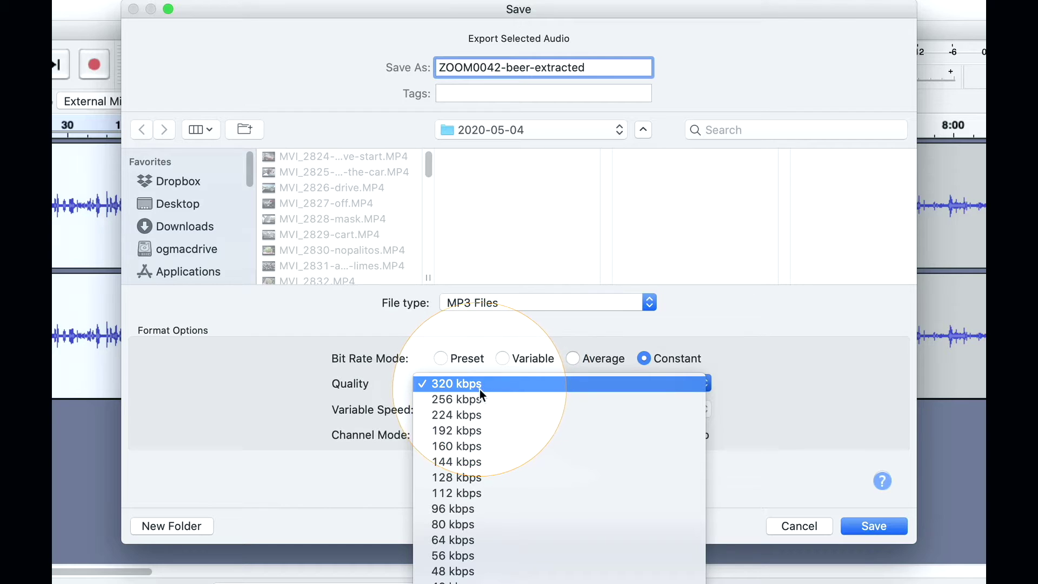
click(825, 413)
click(559, 302)
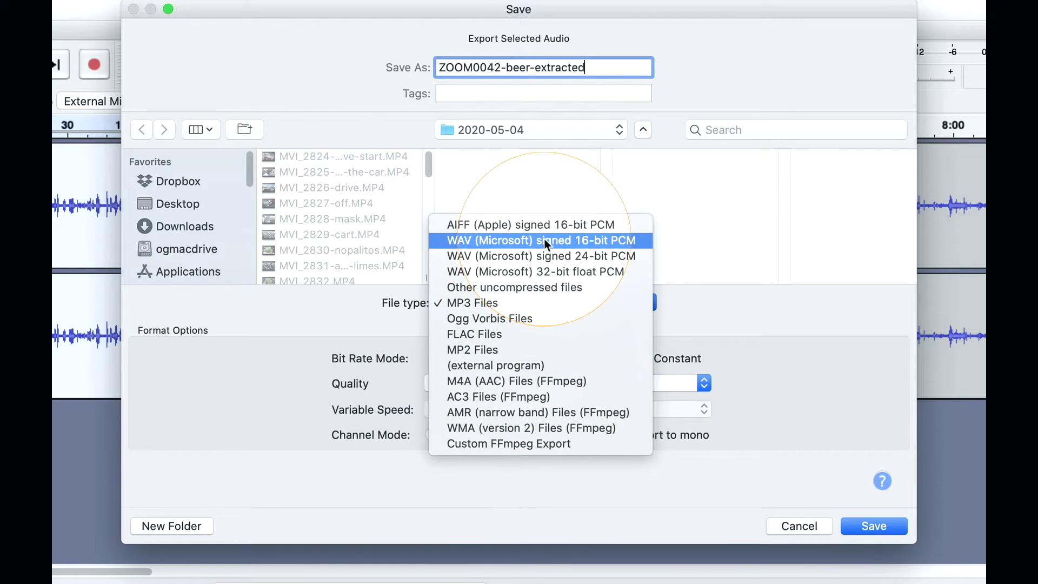
click(674, 326)
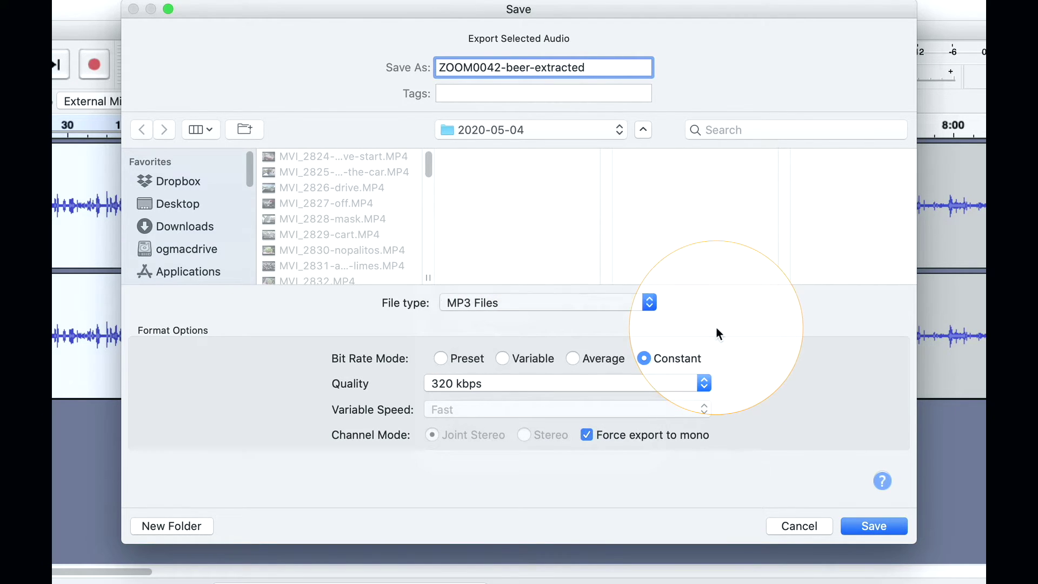
click(873, 527)
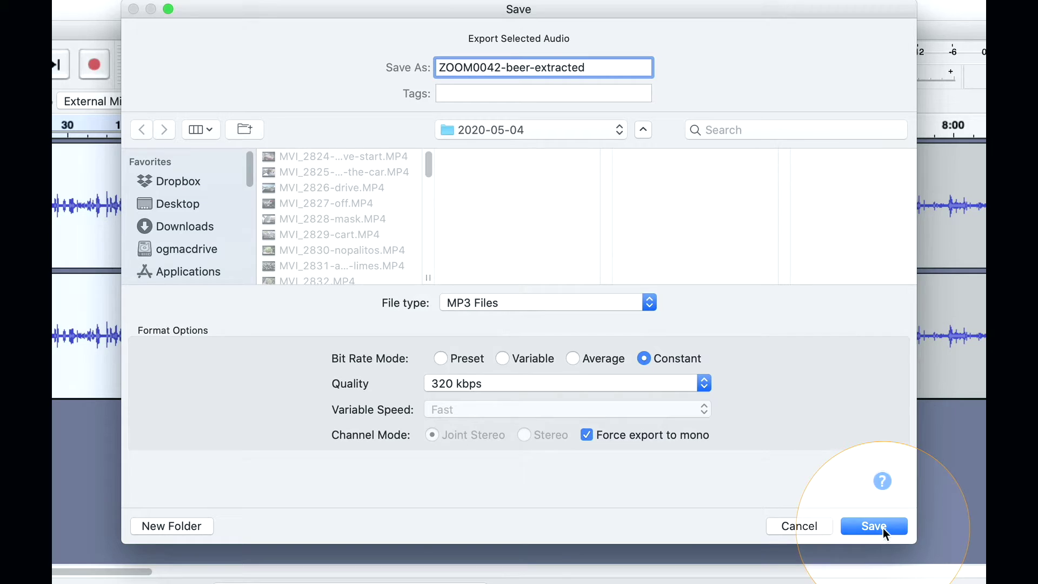